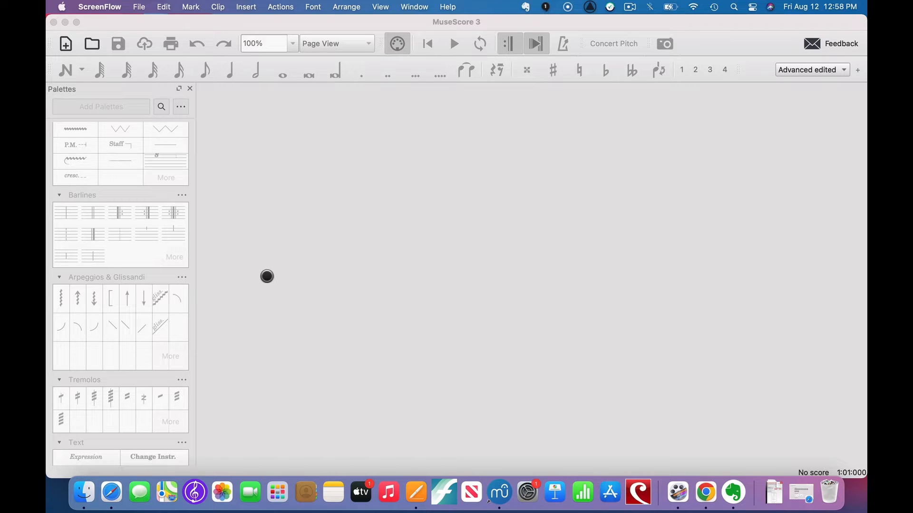
Step: Bring the MuseScore window to the front with no score open yet
left_click(266, 276)
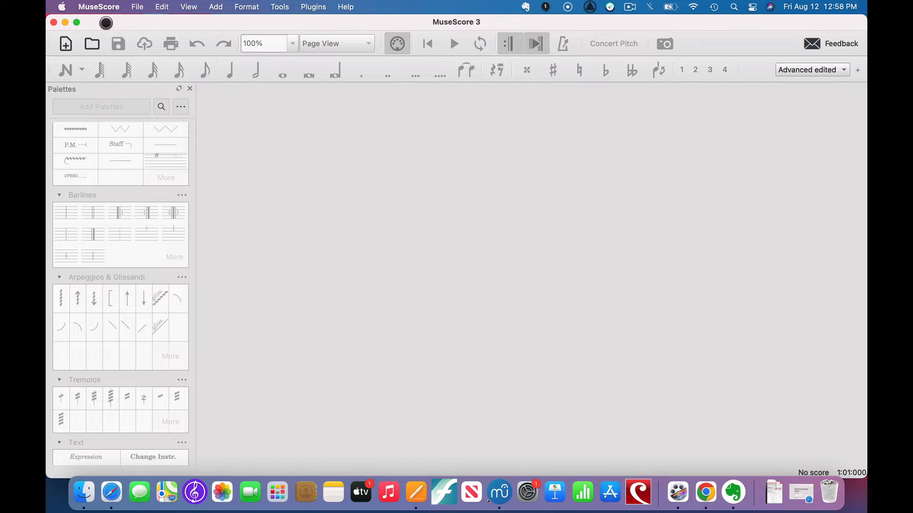
Step: Start a new score titled 'Piano 222' with a composer credit
left_click(66, 44)
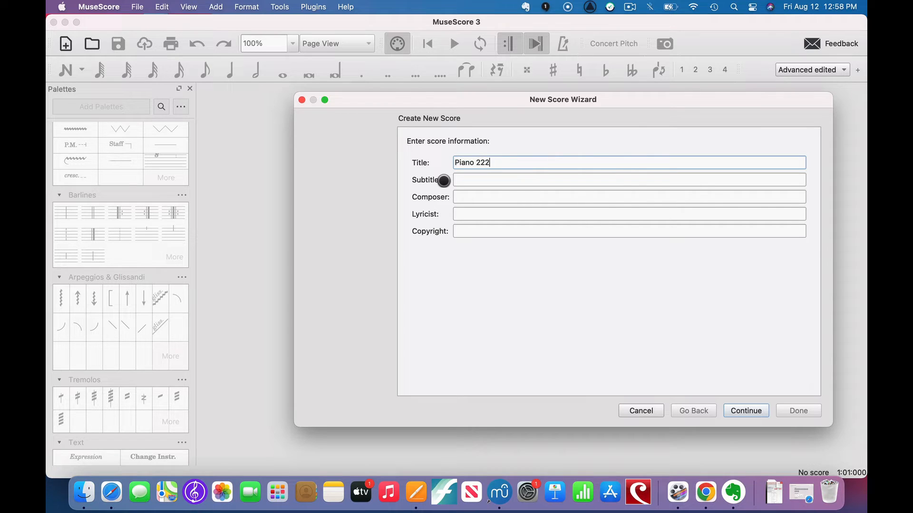
key("Tab")
key("Tab")
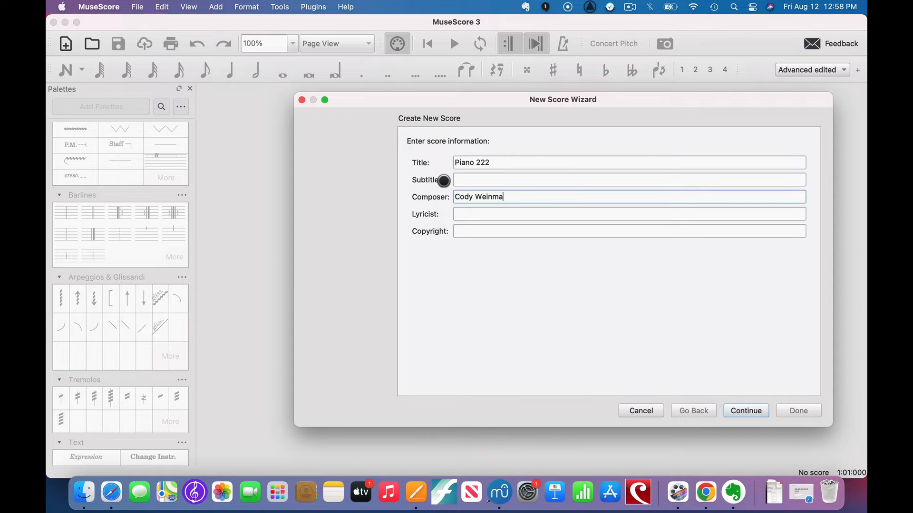
left_click(754, 410)
Step: Choose the Grand Staff piano template and finish, opening the new score
left_click(454, 214)
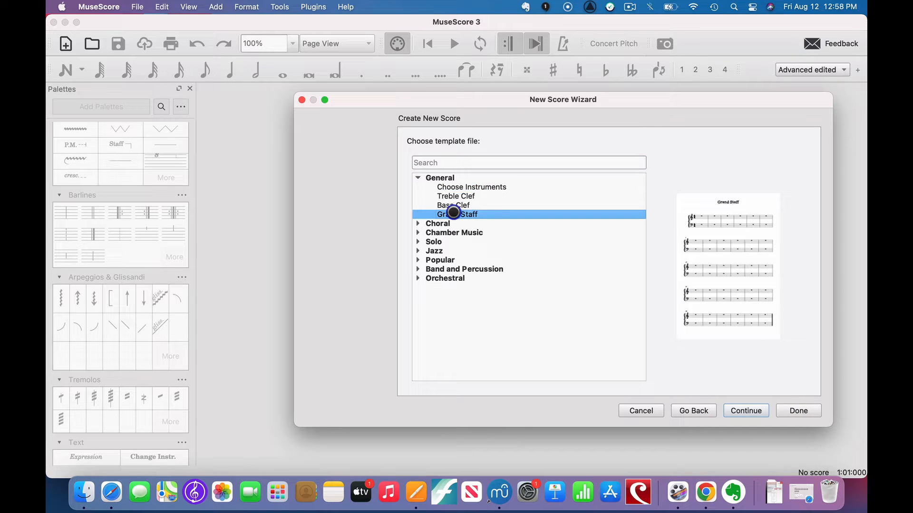
left_click(751, 410)
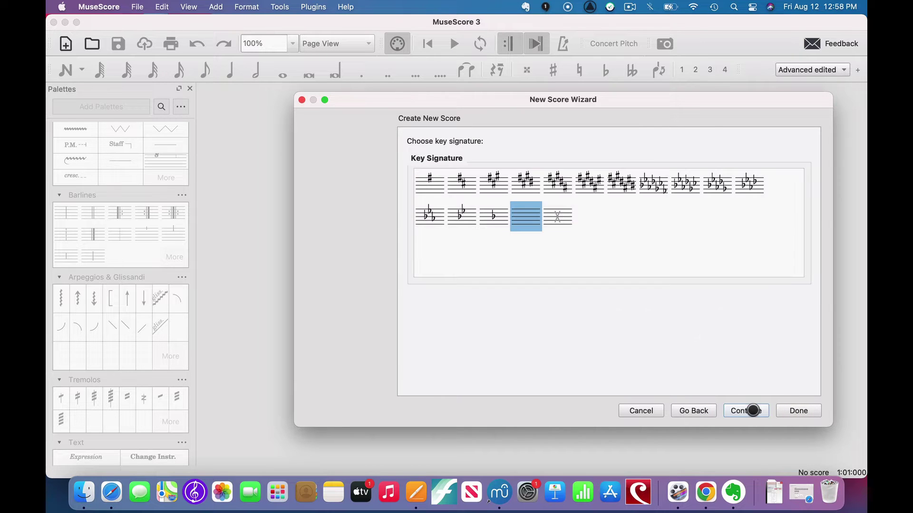
left_click(798, 411)
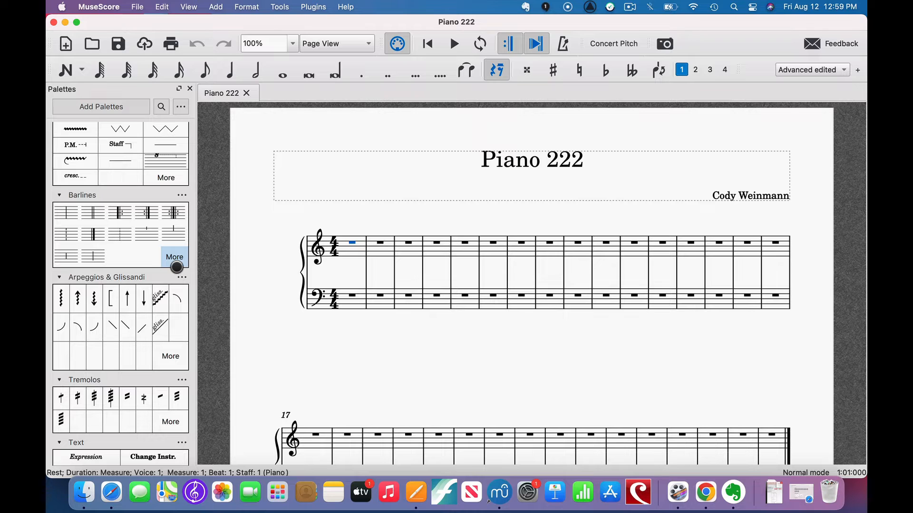
scroll(75, 417, "down", 10)
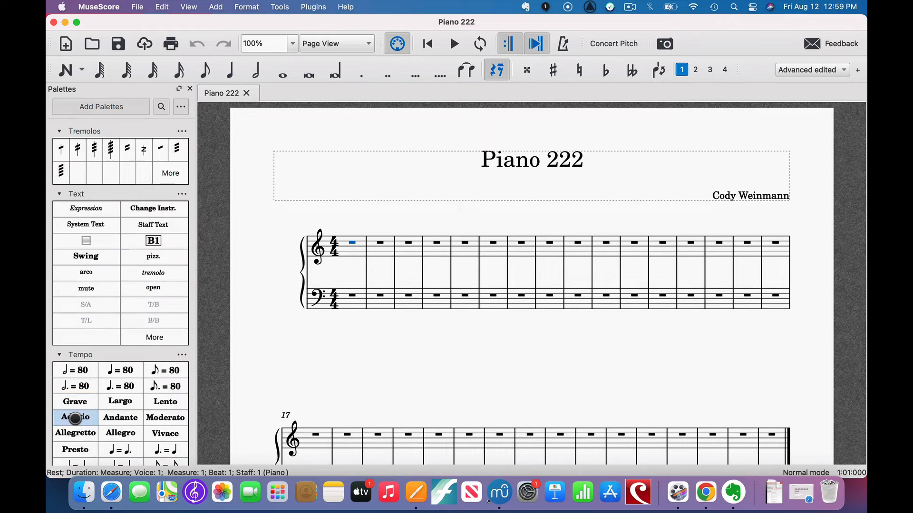
scroll(75, 417, "down", 10)
scroll(75, 417, "down", 5)
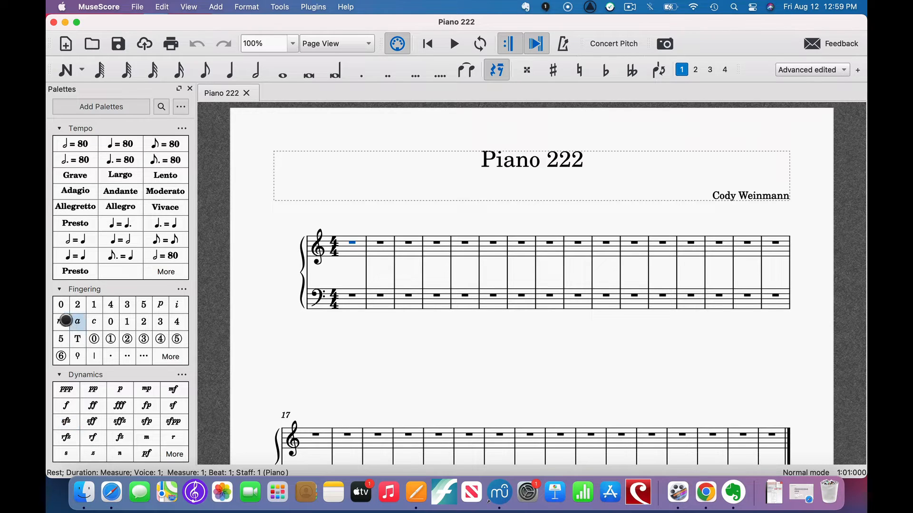
Step: Scroll the Palettes panel down past Tremolos, Text and Tempo to reveal Fingering
left_click(78, 289)
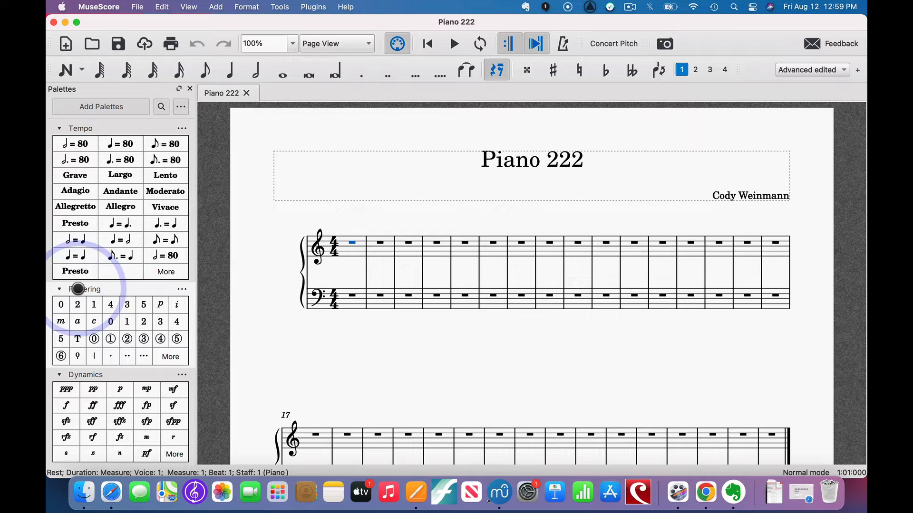
left_click(78, 289)
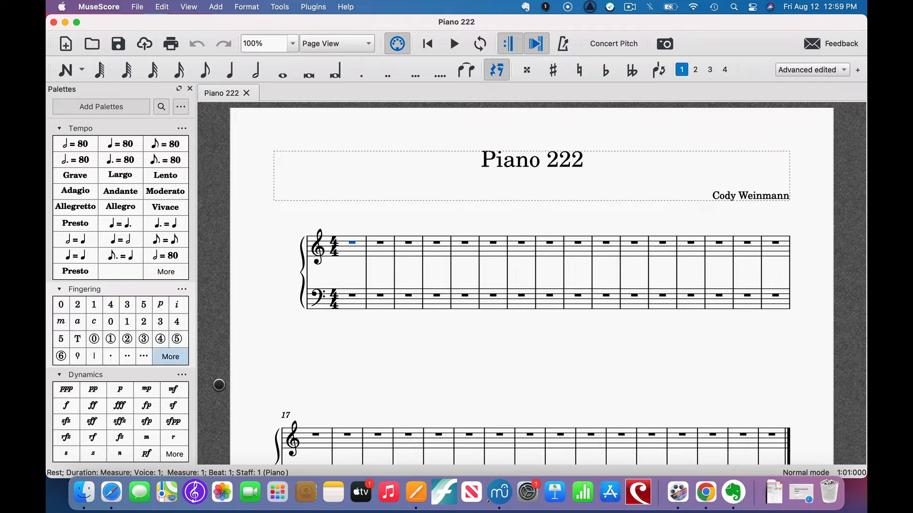
left_click(354, 304)
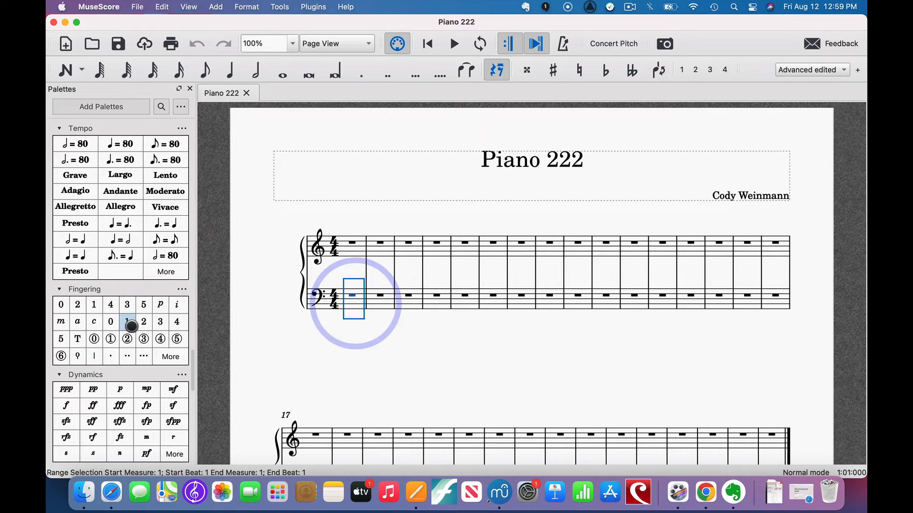
left_click(127, 289)
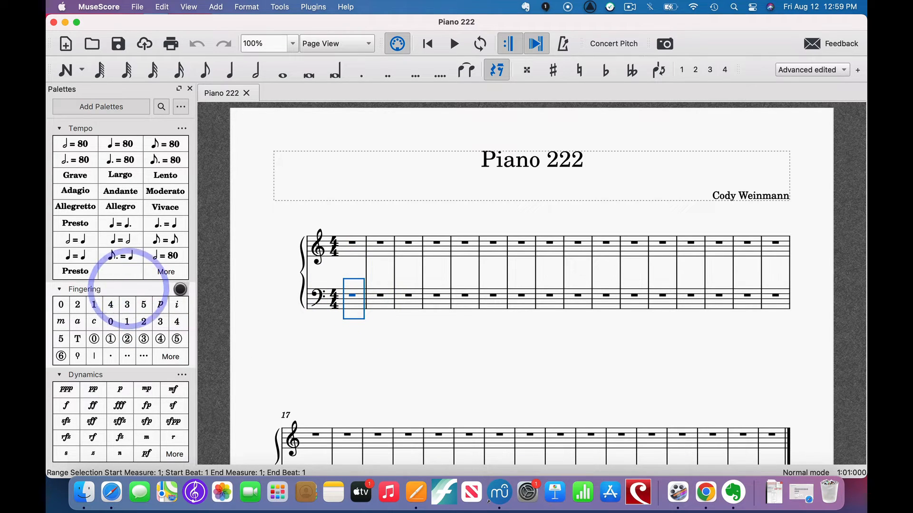
right_click(178, 289)
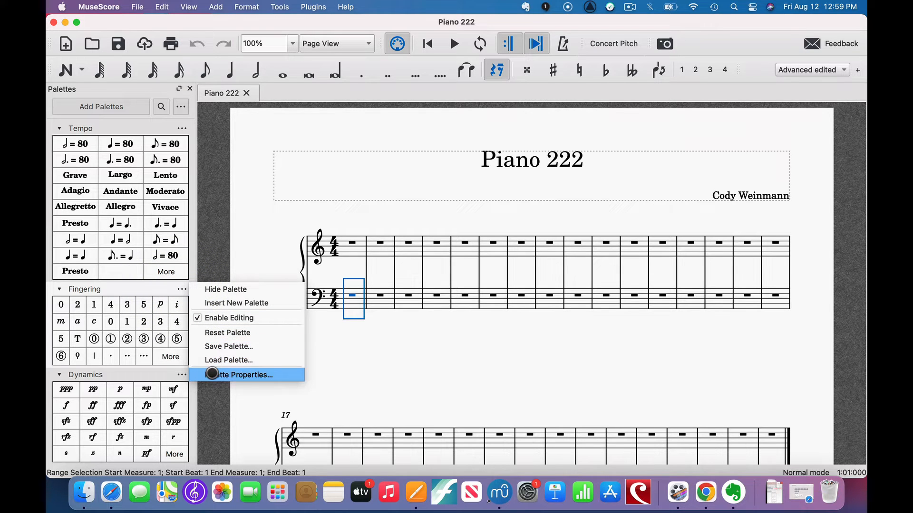
left_click(212, 374)
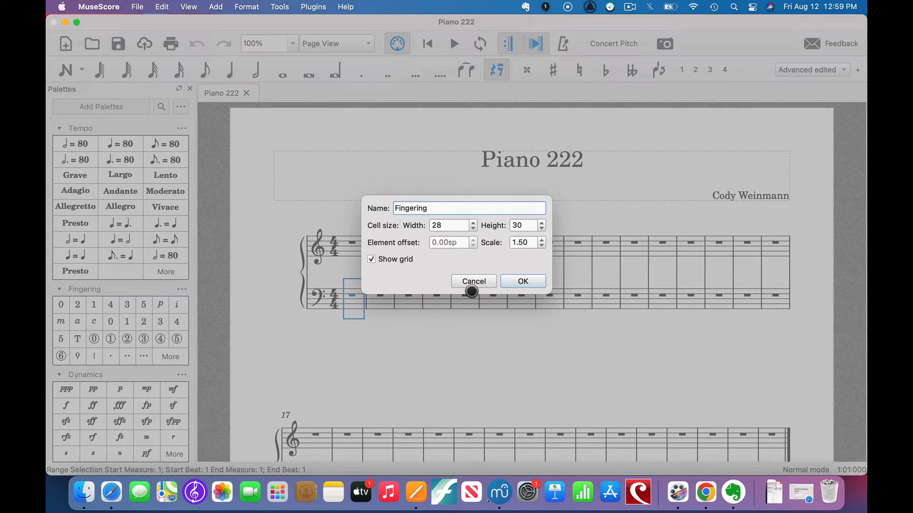
left_click(516, 282)
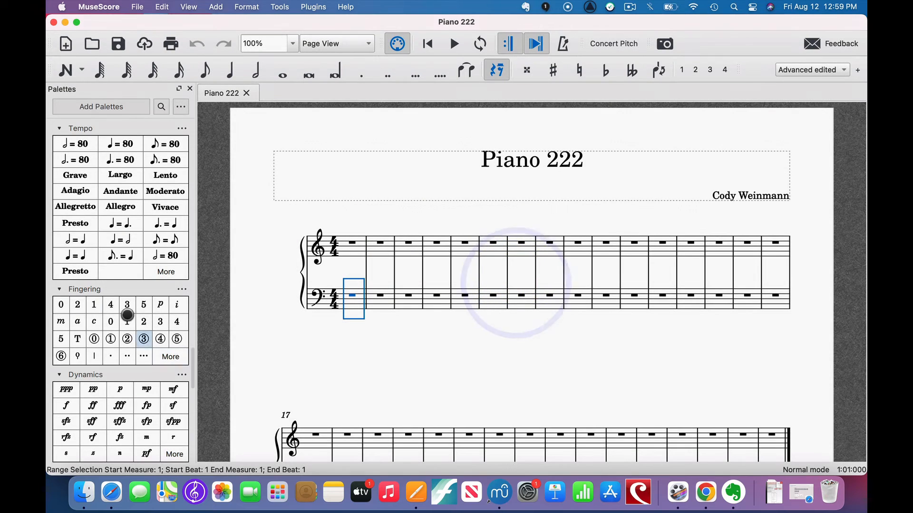
left_click(55, 289)
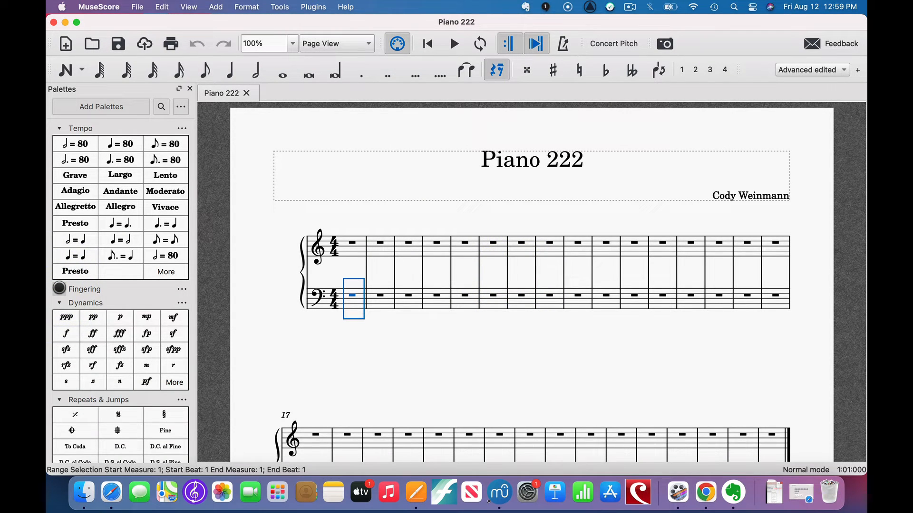
left_click(61, 289)
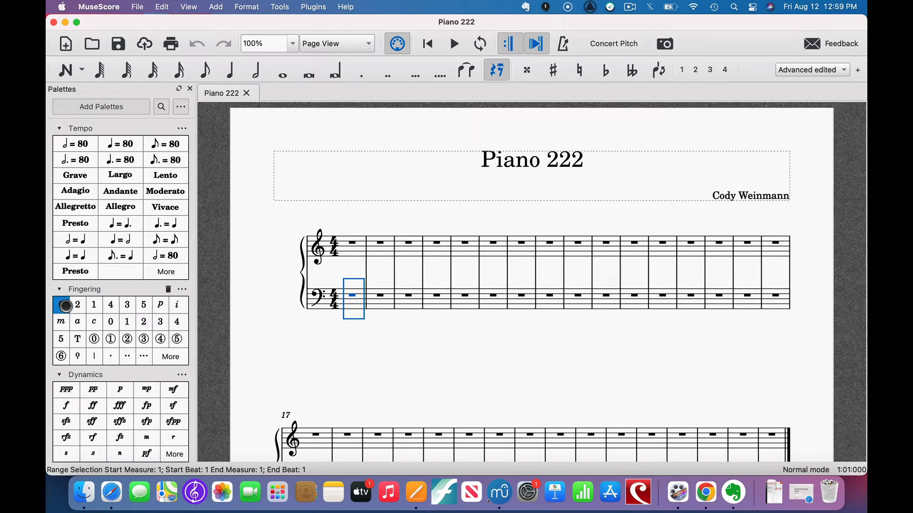
left_click(70, 306)
left_click(75, 305)
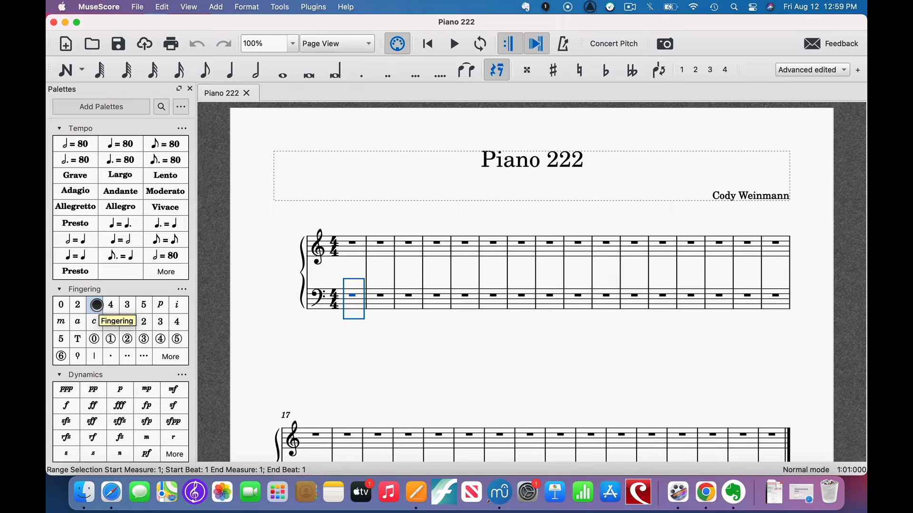
left_click(96, 305)
left_click(109, 306)
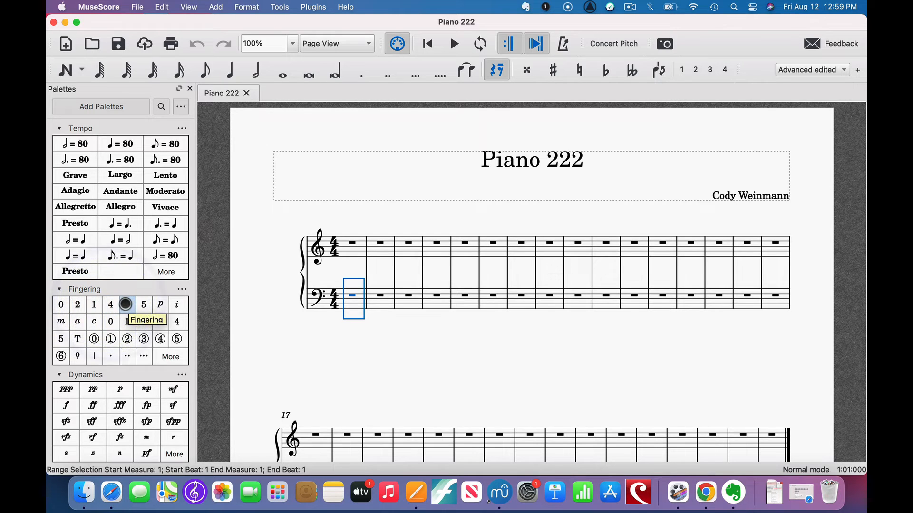
left_click(128, 304)
left_click(143, 305)
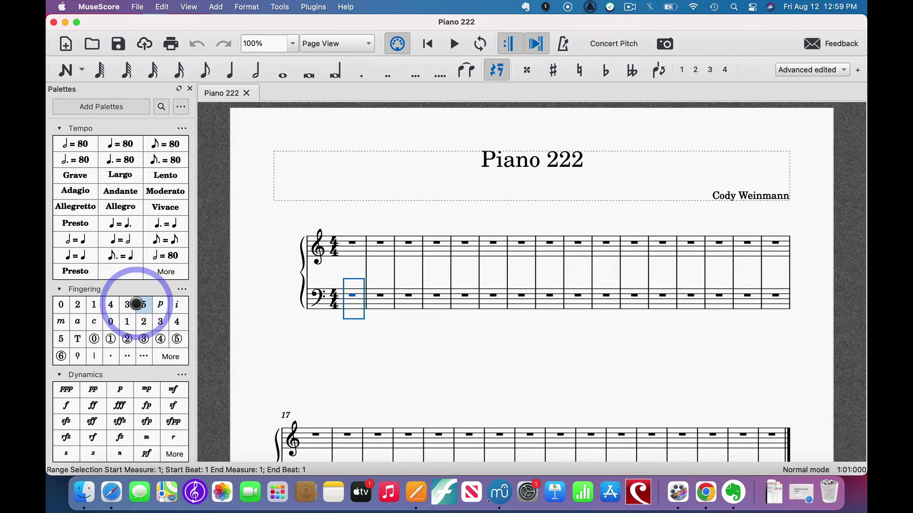
left_click(111, 321)
left_click(126, 323)
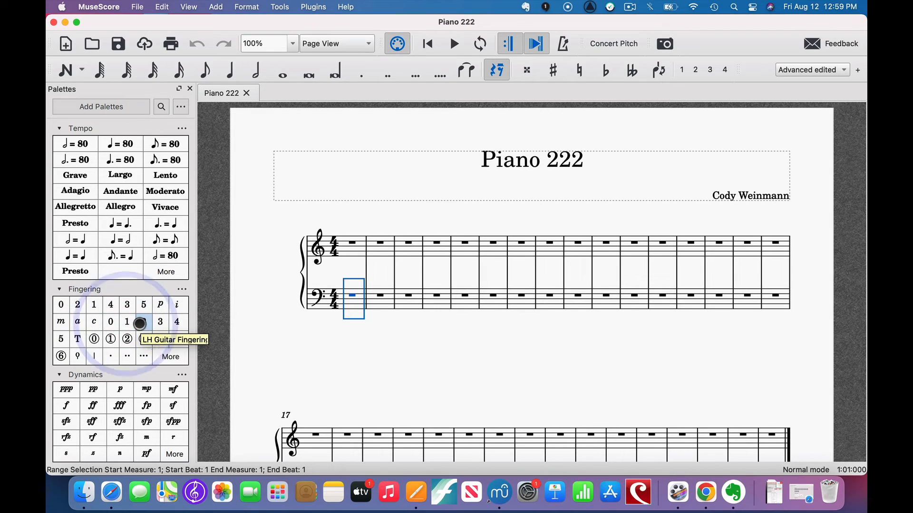
left_click(143, 322)
left_click(162, 320)
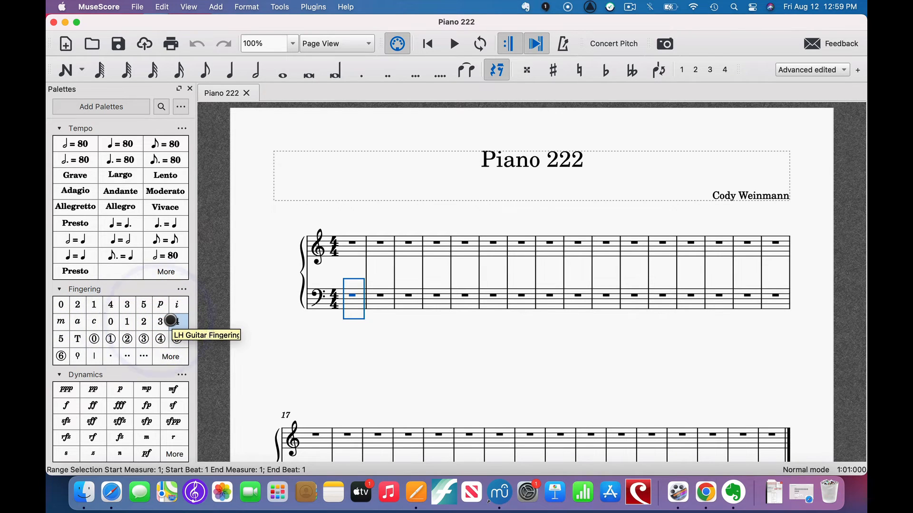
left_click(176, 322)
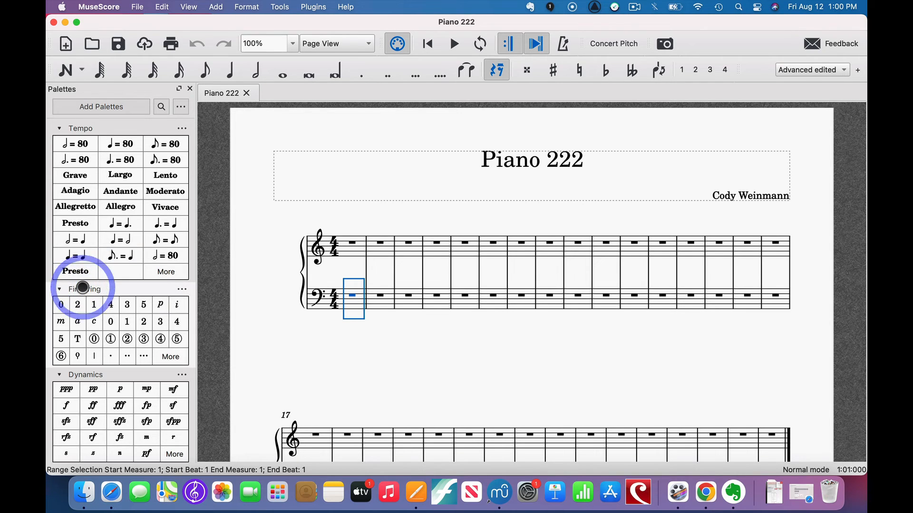
left_click(58, 289)
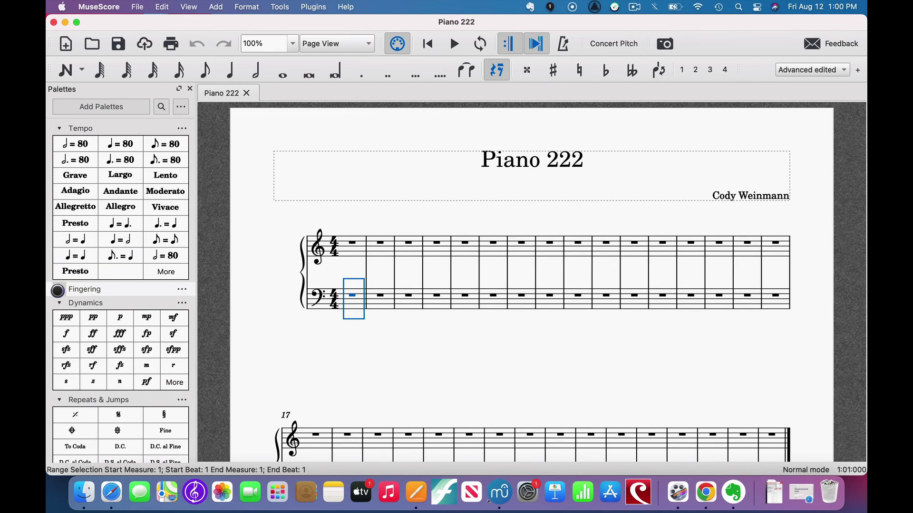
left_click(59, 289)
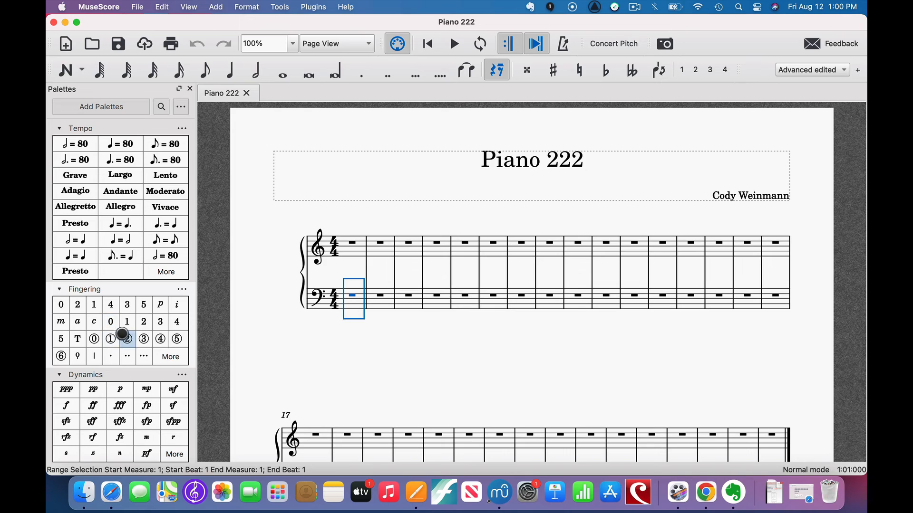
left_click(111, 322)
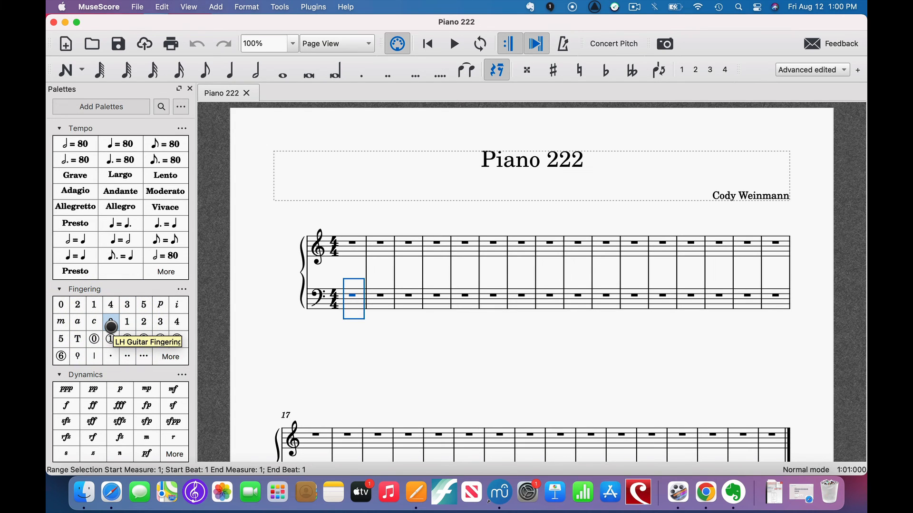
left_click(110, 326)
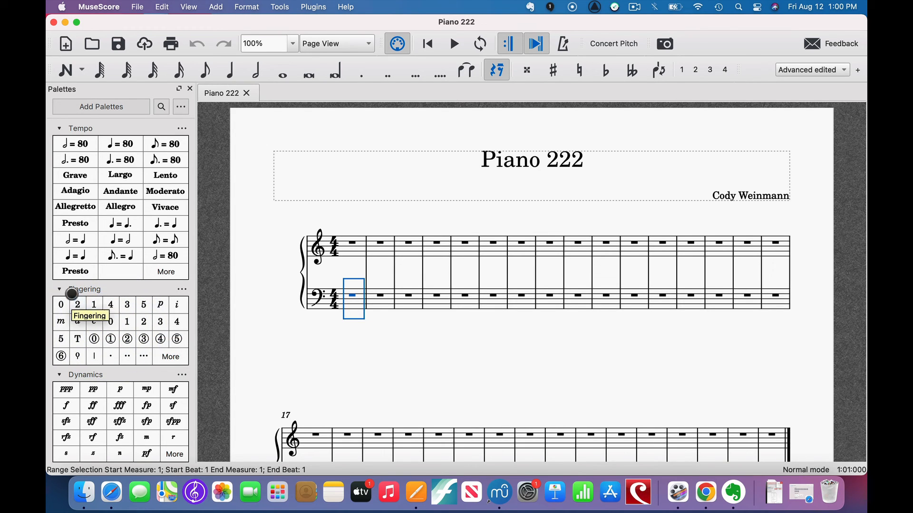